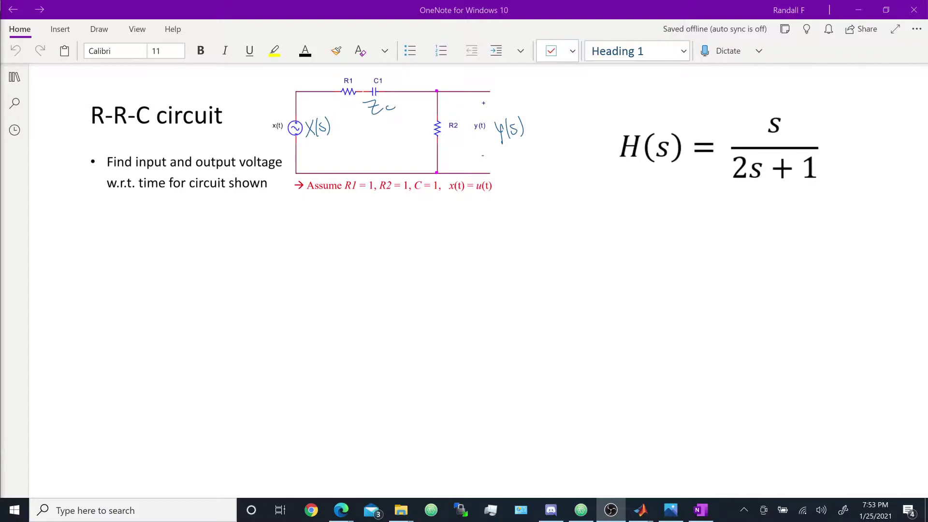
Step: Draw a rightward current arrow above R1 and C1, and label the nodes on either side X(s) and Y(s)
scroll(259, 273, "up", 1)
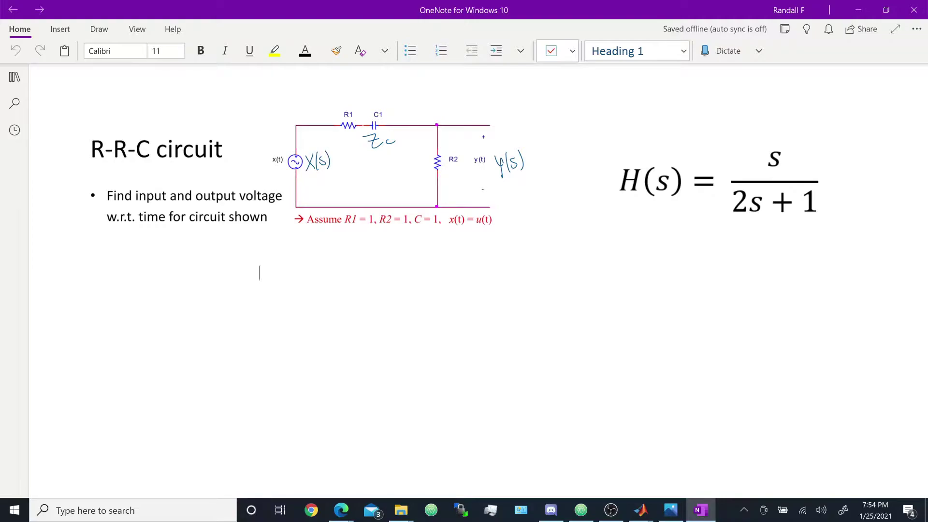
mouse_move(335, 103)
left_mouse_down()
mouse_move(398, 99)
mouse_move(398, 107)
left_mouse_up()
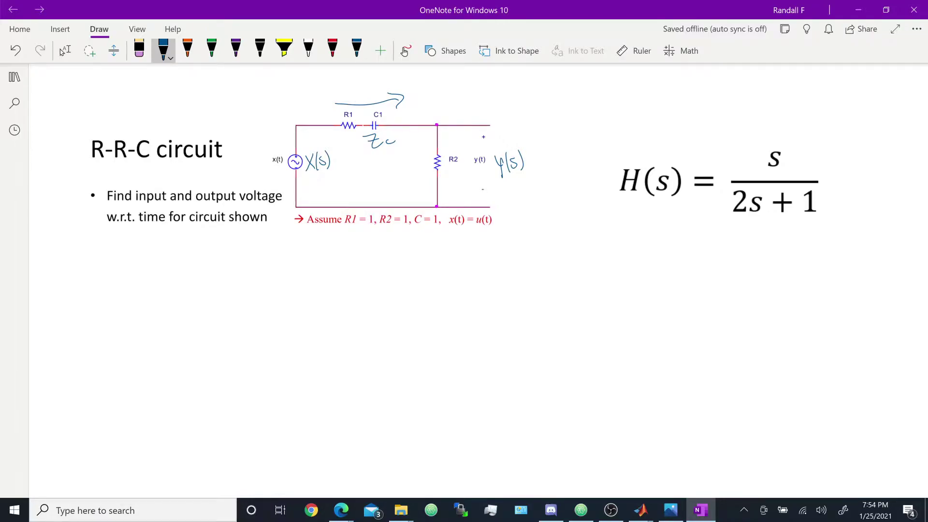
left_click_drag(303, 105, 319, 115)
mouse_move(431, 103)
left_mouse_down()
mouse_move(432, 117)
mouse_move(437, 111)
left_mouse_up()
left_click_drag(440, 101, 444, 106)
left_click_drag(449, 95, 450, 109)
Step: Handwrite the numerator X(s) − Y(s) below the circuit and underline it with a fraction bar
left_click_drag(208, 261, 221, 281)
mouse_move(219, 259)
left_mouse_down()
mouse_move(213, 281)
mouse_move(228, 279)
left_mouse_up()
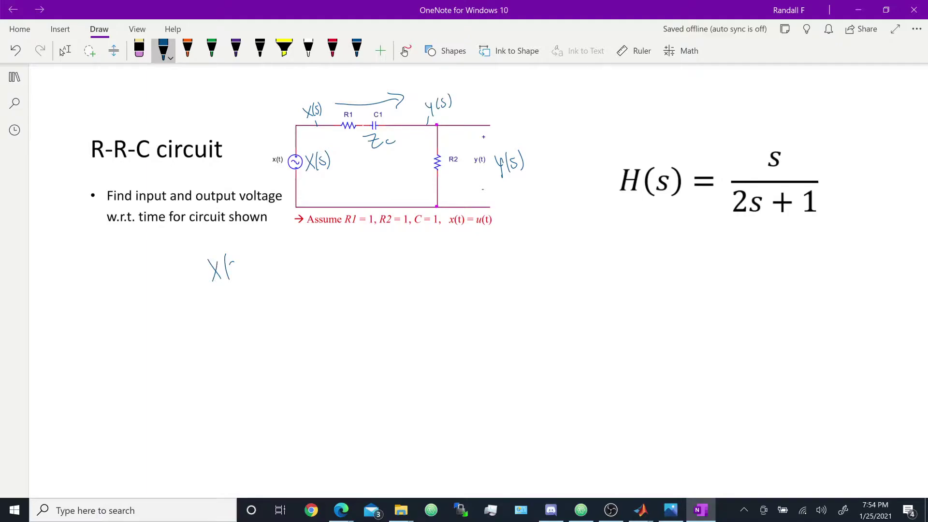
left_click_drag(241, 260, 233, 273)
left_click_drag(243, 256, 244, 273)
left_click_drag(252, 266, 260, 265)
left_click_drag(271, 260, 274, 269)
left_click_drag(280, 257, 281, 285)
left_click_drag(289, 255, 286, 274)
left_click_drag(298, 260, 290, 272)
left_click_drag(304, 254, 305, 276)
left_click_drag(211, 293, 295, 289)
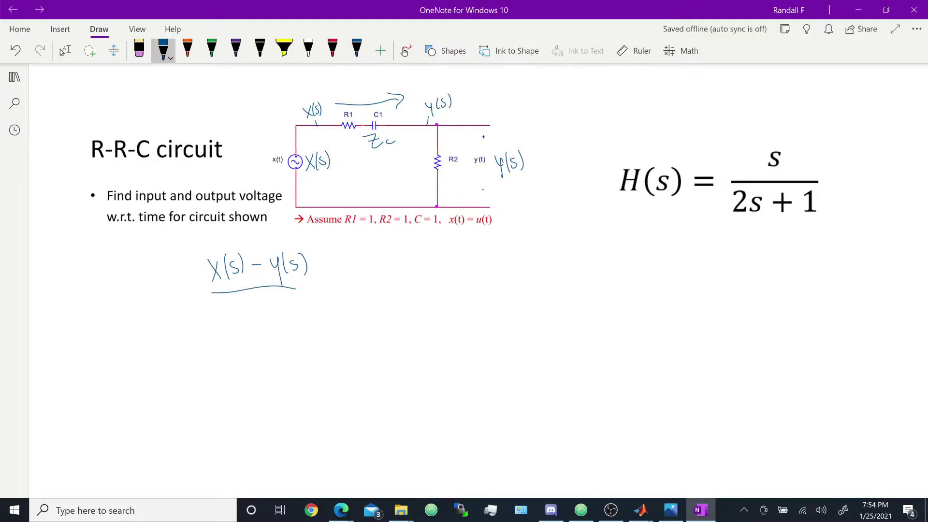
Step: Write R1 + Zc as the denominator under X(s) − Y(s)
left_click_drag(226, 298, 226, 318)
left_click_drag(226, 298, 239, 315)
left_click_drag(240, 311, 241, 317)
left_click_drag(245, 308, 256, 307)
left_click_drag(251, 302, 251, 314)
left_click_drag(260, 299, 278, 309)
left_click_drag(290, 303, 290, 308)
Step: Draw a downward current arrow beside R2 and complete the node equation with = Y(s)/R2
left_click_drag(429, 140, 429, 184)
left_click_drag(426, 175, 433, 174)
left_click_drag(316, 286, 323, 285)
left_click_drag(317, 291, 324, 290)
left_click_drag(352, 261, 354, 285)
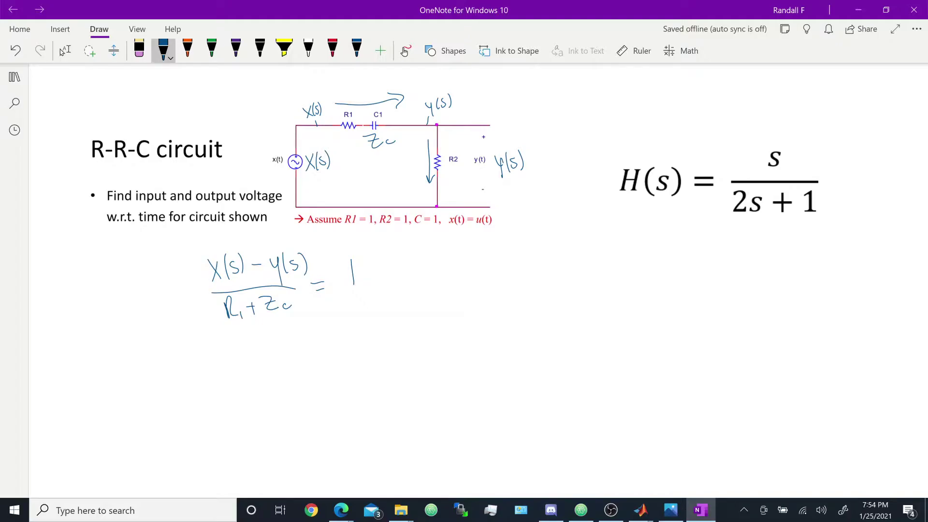
left_click_drag(341, 259, 351, 272)
left_click_drag(361, 255, 359, 274)
left_click_drag(369, 259, 364, 272)
left_click_drag(372, 252, 374, 270)
left_click_drag(341, 280, 383, 275)
left_click_drag(359, 284, 360, 304)
left_click_drag(358, 286, 367, 302)
left_click_drag(372, 296, 378, 302)
Step: Write the capacitor impedance Zc = 1/(sC) beside the node equation
left_click_drag(426, 263, 452, 279)
left_click_drag(464, 273, 461, 280)
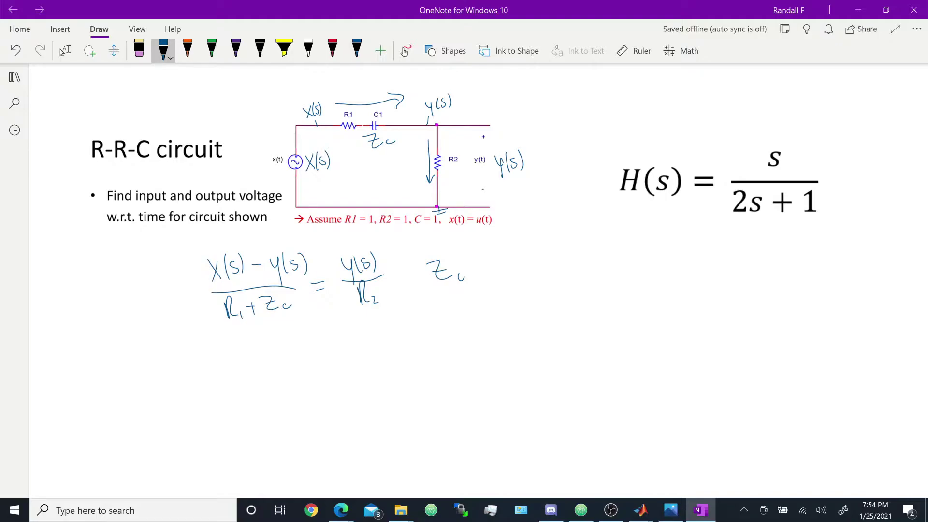
left_click_drag(467, 272, 475, 271)
left_click_drag(468, 278, 476, 276)
left_click_drag(501, 237, 504, 252)
left_click_drag(493, 263, 522, 259)
left_click_drag(506, 267, 501, 279)
left_click_drag(518, 269, 513, 278)
Step: Draw a curved arrow from the node equation down to a new line and write Y(s)/X(s) = H(s) there
left_click_drag(192, 291, 207, 344)
left_click_drag(228, 340, 237, 352)
left_click_drag(249, 338, 242, 367)
left_click_drag(252, 340, 250, 352)
left_click_drag(258, 332, 261, 352)
left_click_drag(229, 367, 264, 360)
left_click_drag(240, 377, 252, 385)
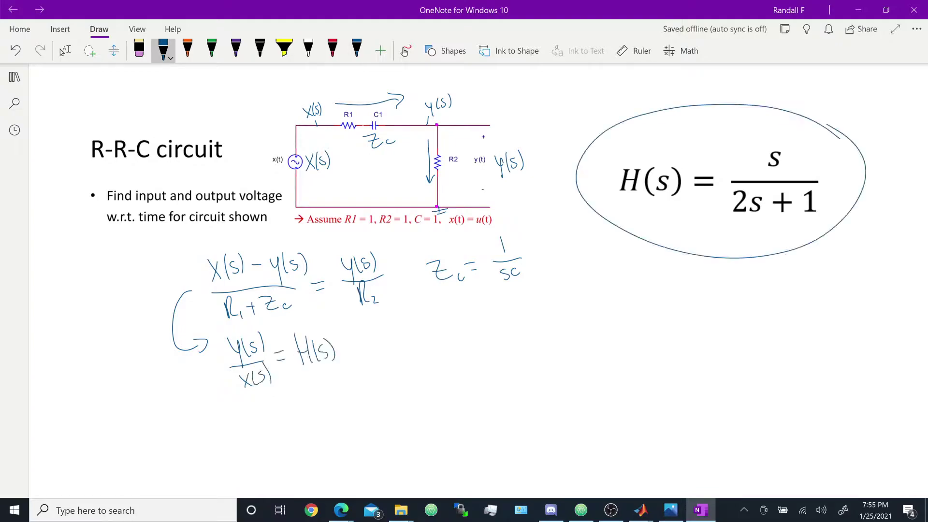
Step: Write the factored transfer function H(s) = 1/2 · s/(s + 1/2) below the circled H(s) equation
left_click_drag(604, 274, 603, 306)
left_click_drag(604, 290, 621, 287)
left_click_drag(622, 277, 621, 306)
left_click_drag(626, 274, 627, 280)
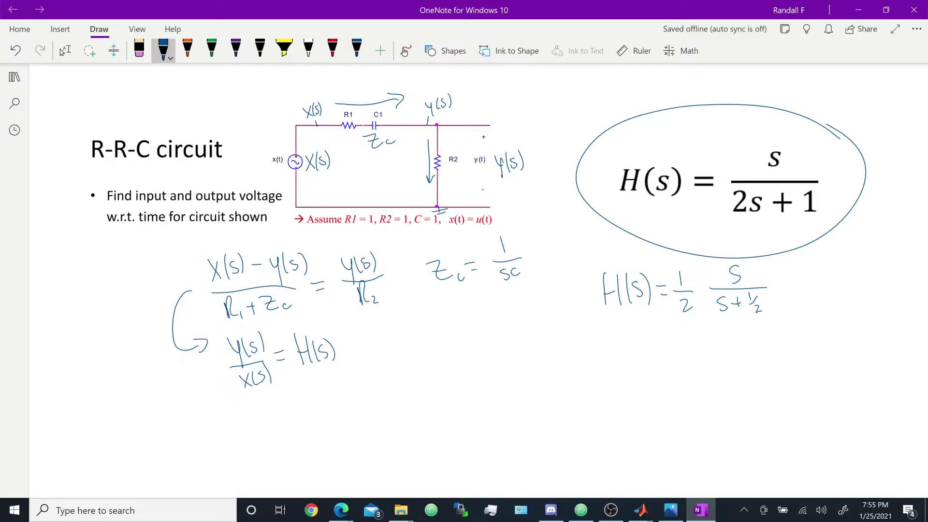
Step: Bring the general block diagram with its 1/s and summation blocks into view on the same page
left_click(62, 52)
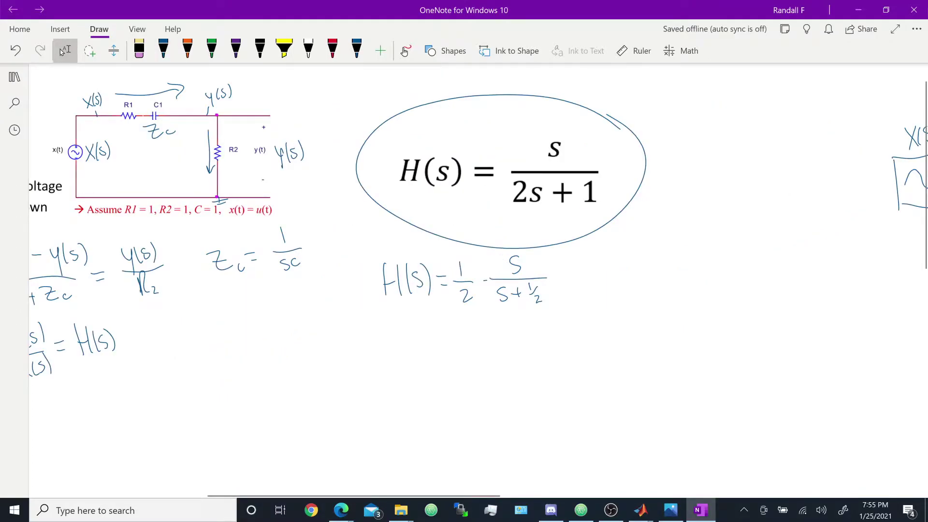
scroll(62, 52, "right", 10)
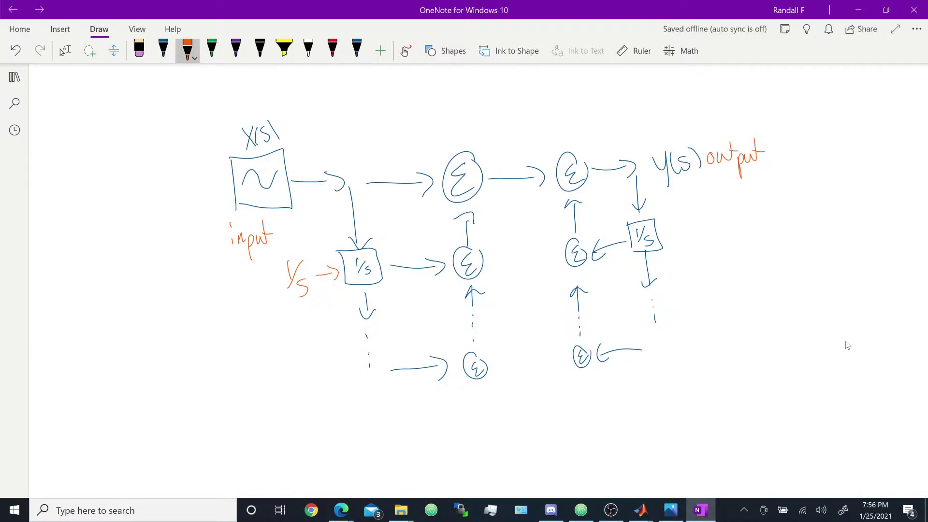
Step: Return to the derivation and write Y(s)/X(s) = 1/2 · s/(s + 1/2) below the earlier equations
left_click(63, 50)
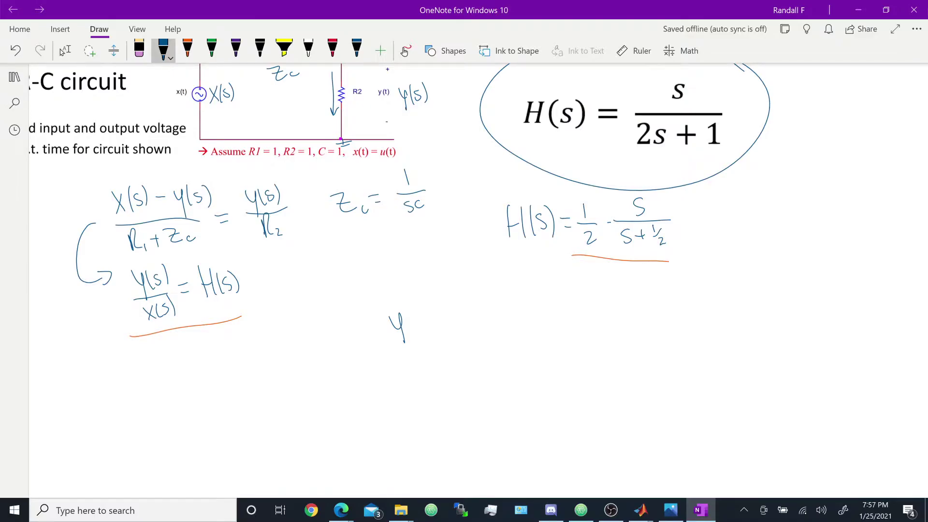
left_click_drag(412, 315, 411, 338)
left_click_drag(425, 316, 419, 332)
left_click_drag(428, 313, 432, 333)
left_click_drag(392, 346, 437, 340)
left_click_drag(395, 360, 435, 368)
left_click_drag(443, 335, 457, 344)
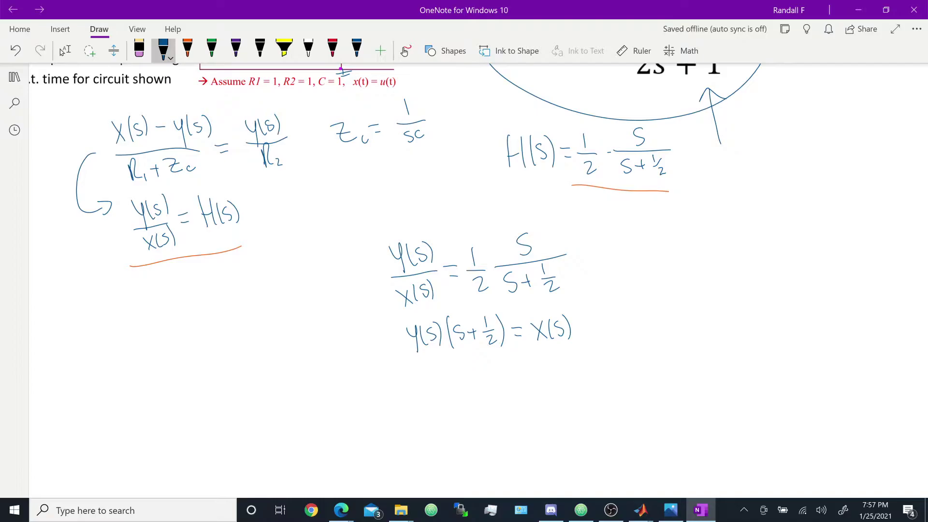
Step: Go back to the block diagram and the empty space below it
left_click(63, 51)
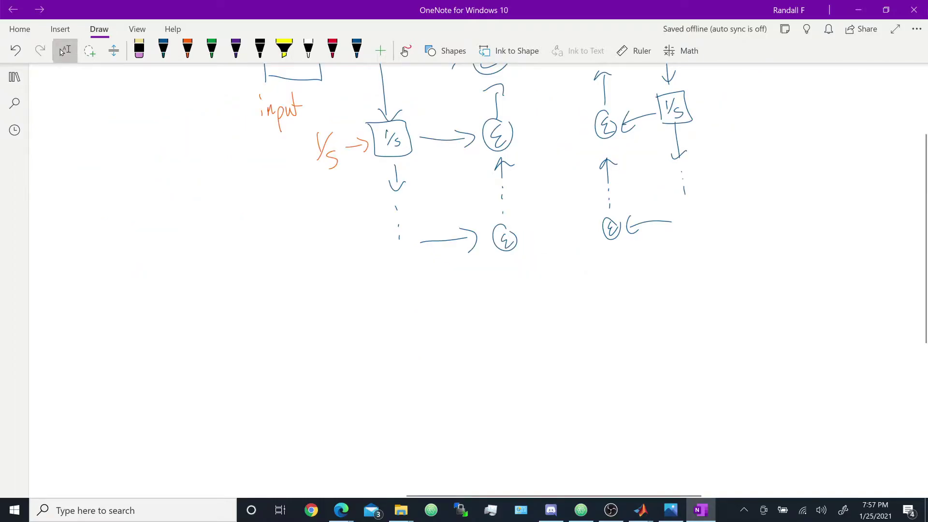